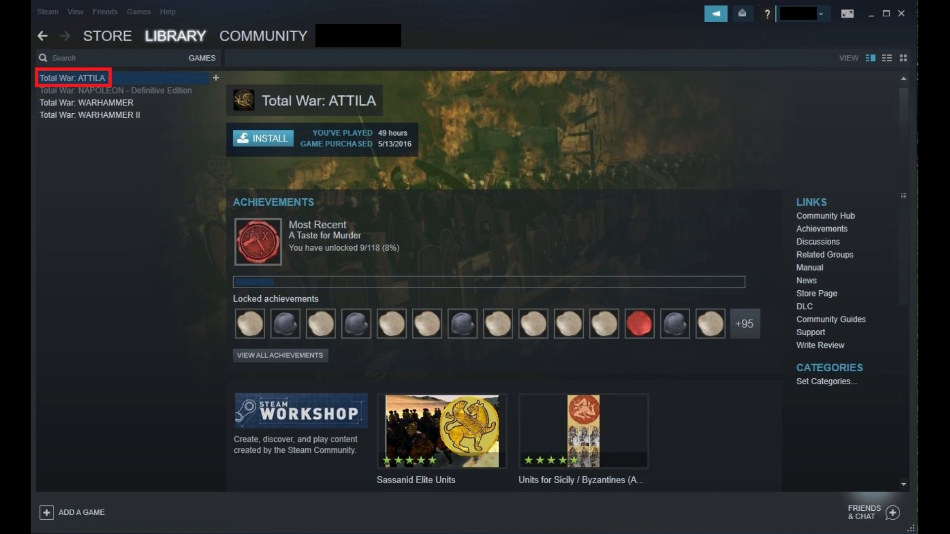
Bring up the context menu for Total War: ATTILA in the library list.
right_click(109, 78)
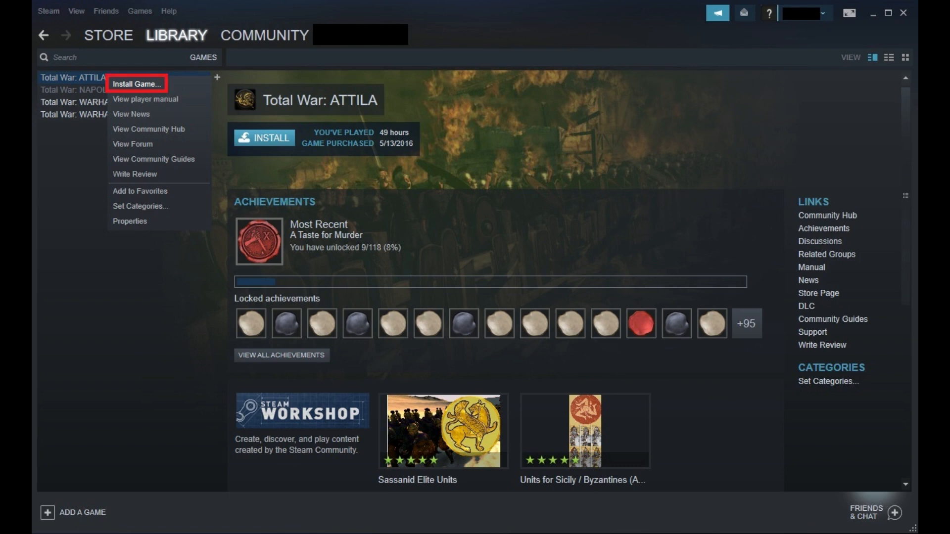
Start installing Total War: ATTILA with no shortcuts and the default Steam location, reaching the EULA.
left_click(136, 84)
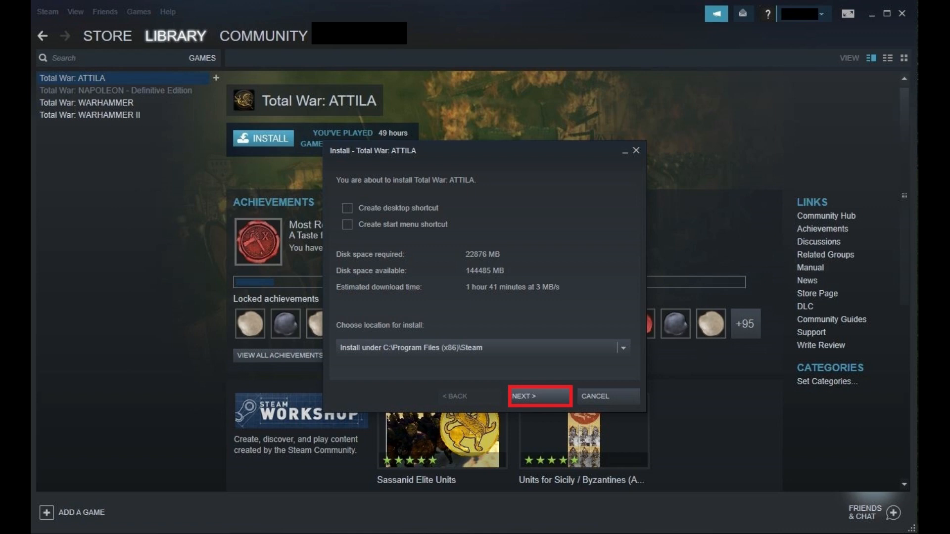
left_click(539, 396)
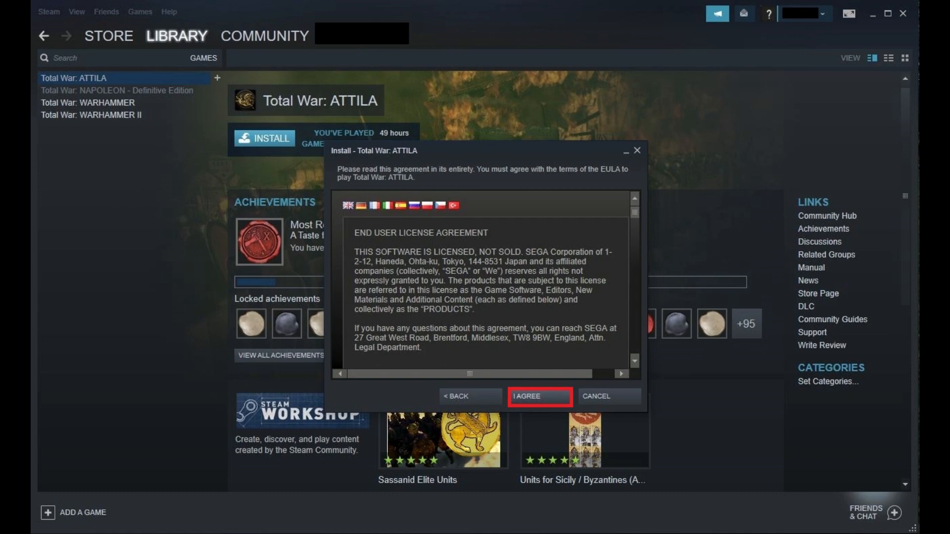
Agree to SEGA's license so the Total War: ATTILA download begins.
left_click(540, 397)
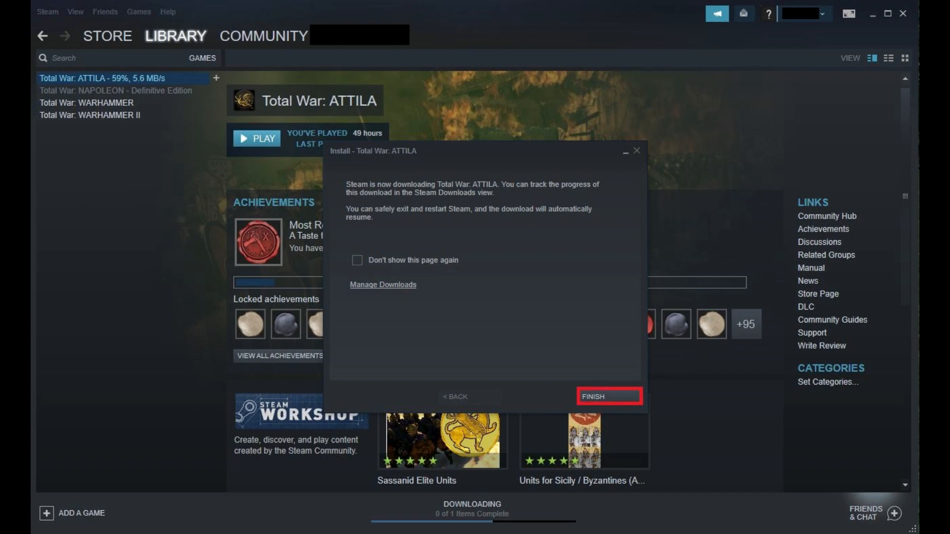
Dismiss the installer's closing page while Total War: ATTILA keeps downloading.
key("Return")
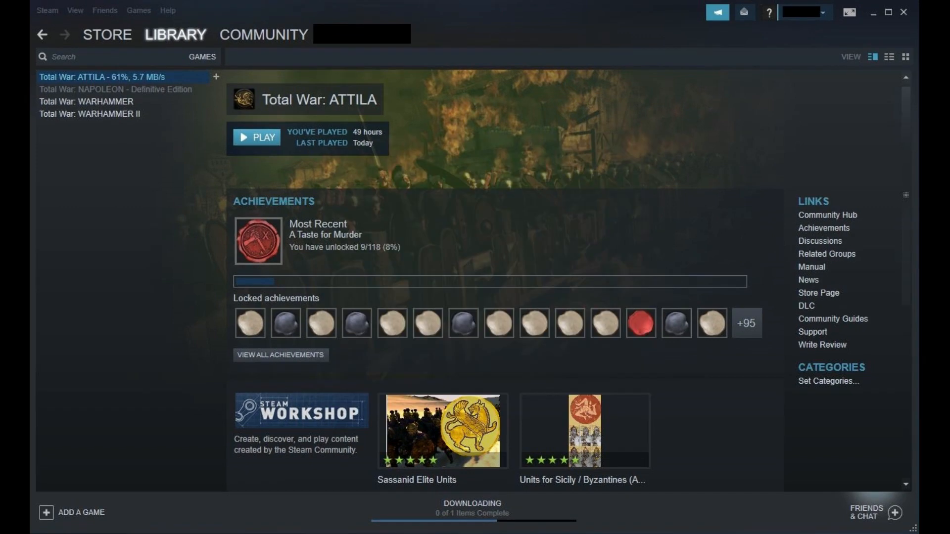